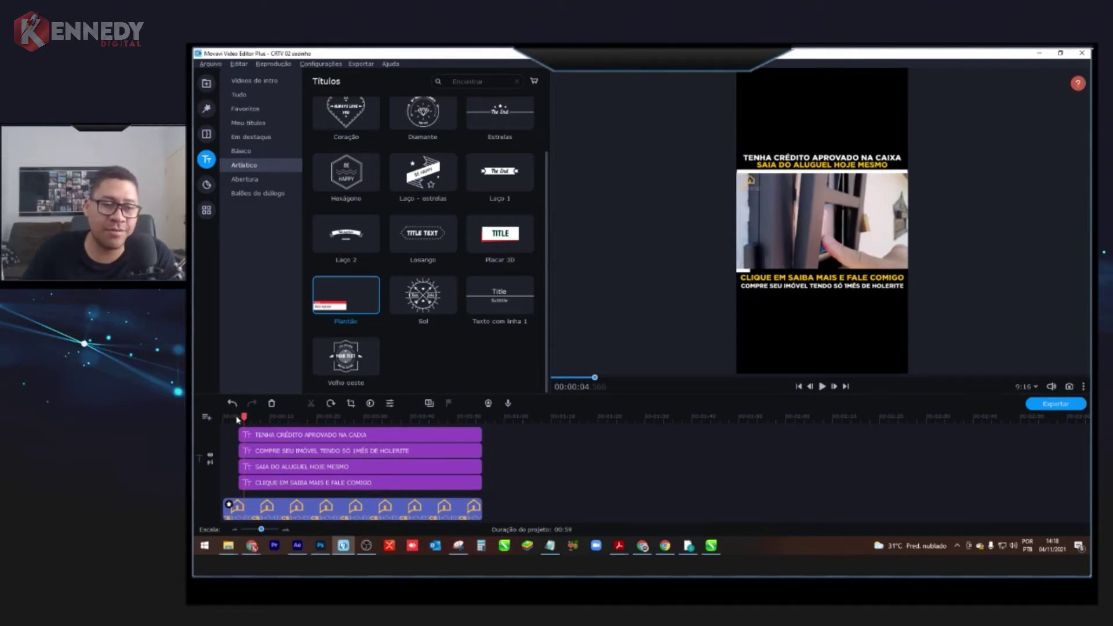
Preview the opening from about 2 seconds and go through the four text title clips on the timeline one by one.
{"action": "left_click_drag", "start_coordinate": [244, 418], "coordinate": [233, 420]}
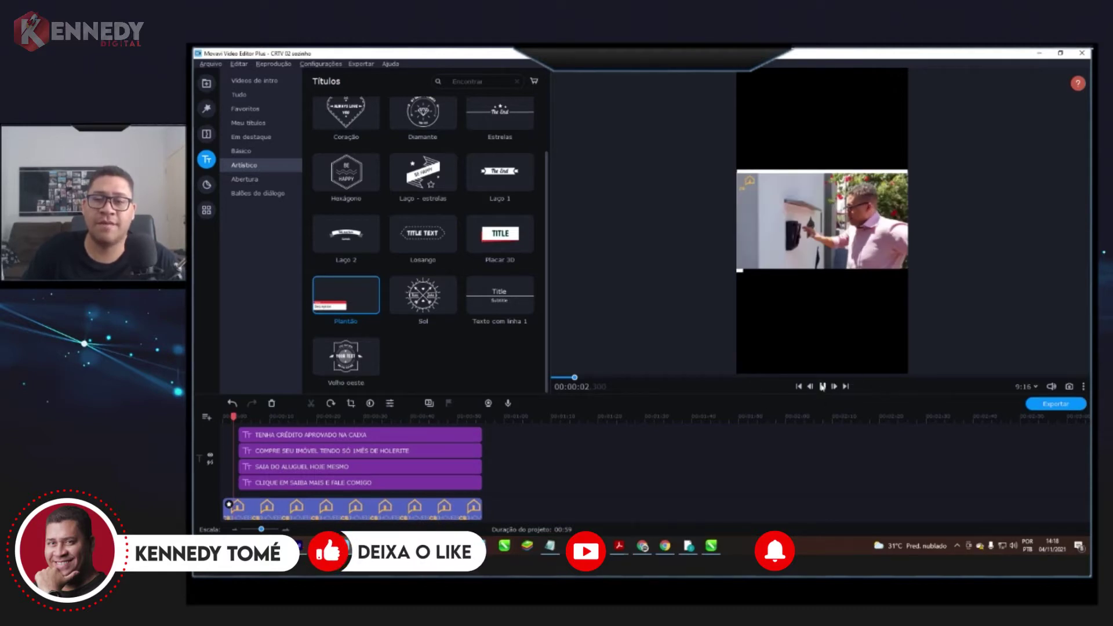
{"action": "left_click", "coordinate": [823, 387]}
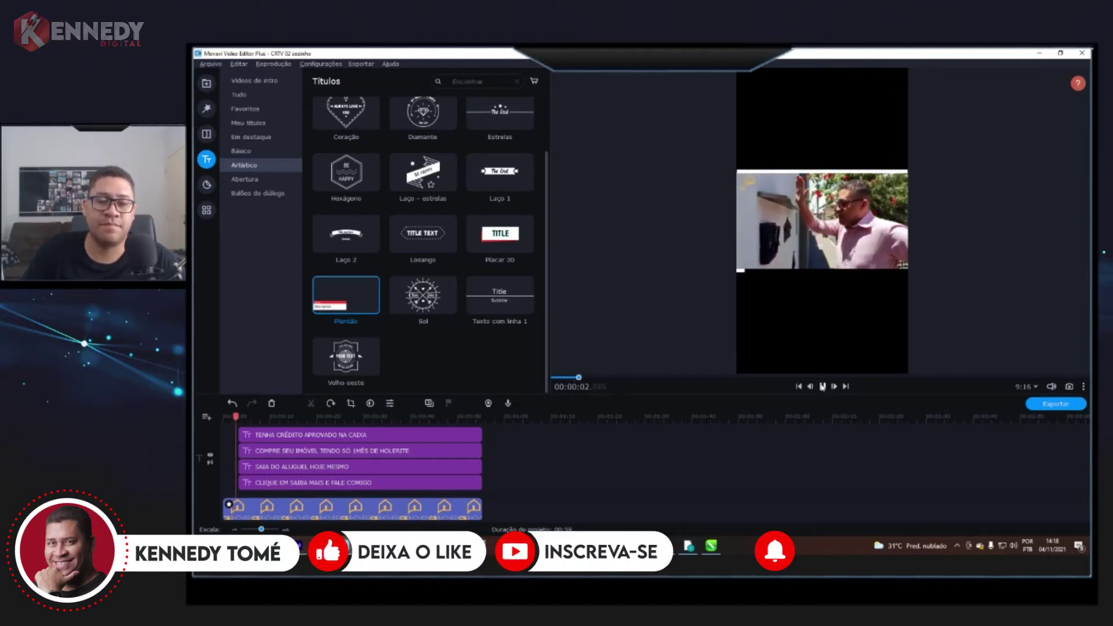
{"action": "left_click", "coordinate": [823, 387]}
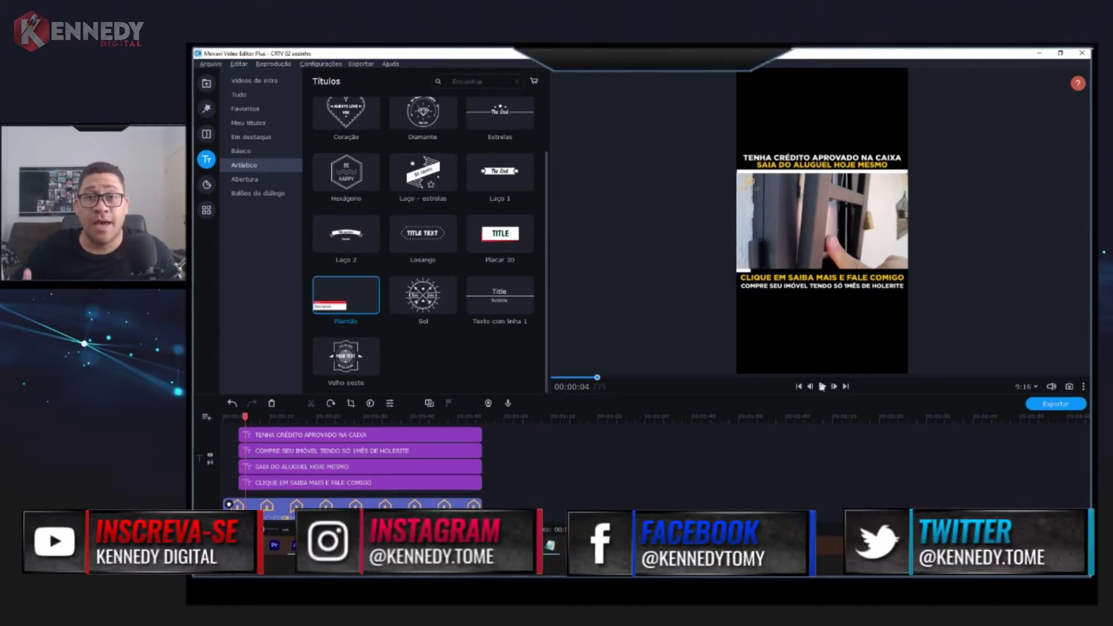
{"action": "left_click", "coordinate": [318, 434]}
{"action": "left_click", "coordinate": [314, 451]}
{"action": "left_click", "coordinate": [319, 467]}
{"action": "left_click", "coordinate": [326, 483]}
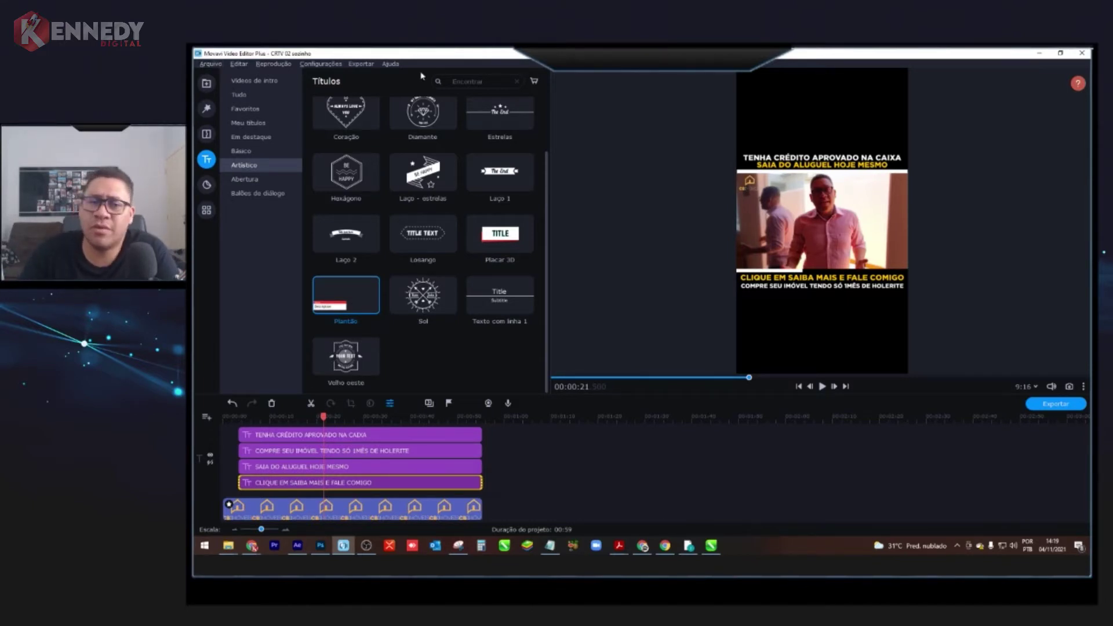
{"action": "left_click_drag", "start_coordinate": [326, 59], "coordinate": [590, 127]}
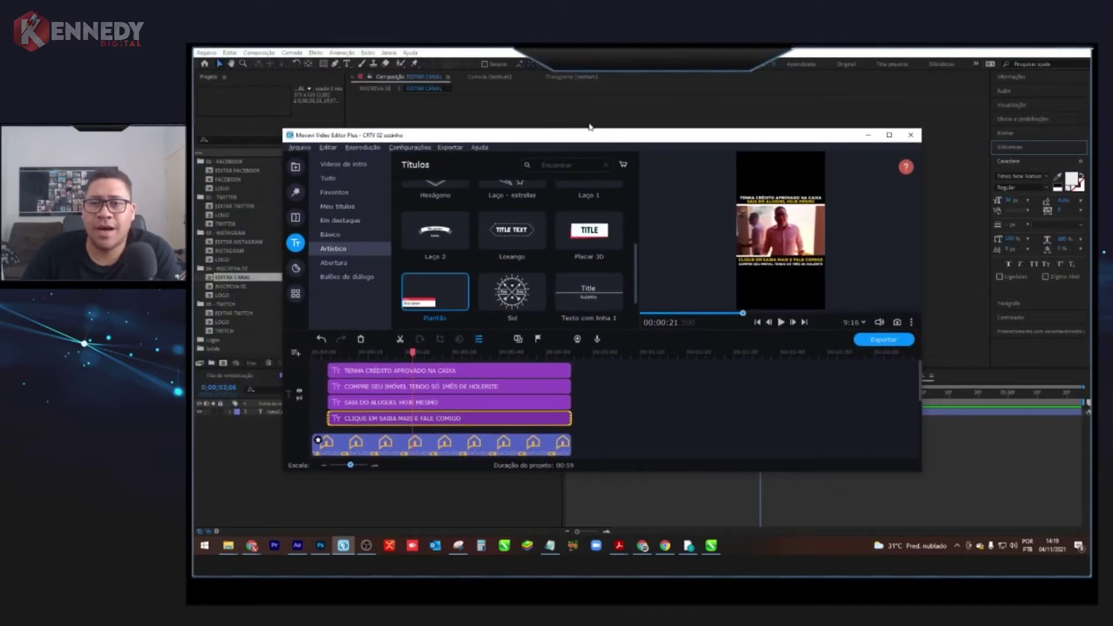
{"action": "left_click", "coordinate": [889, 134]}
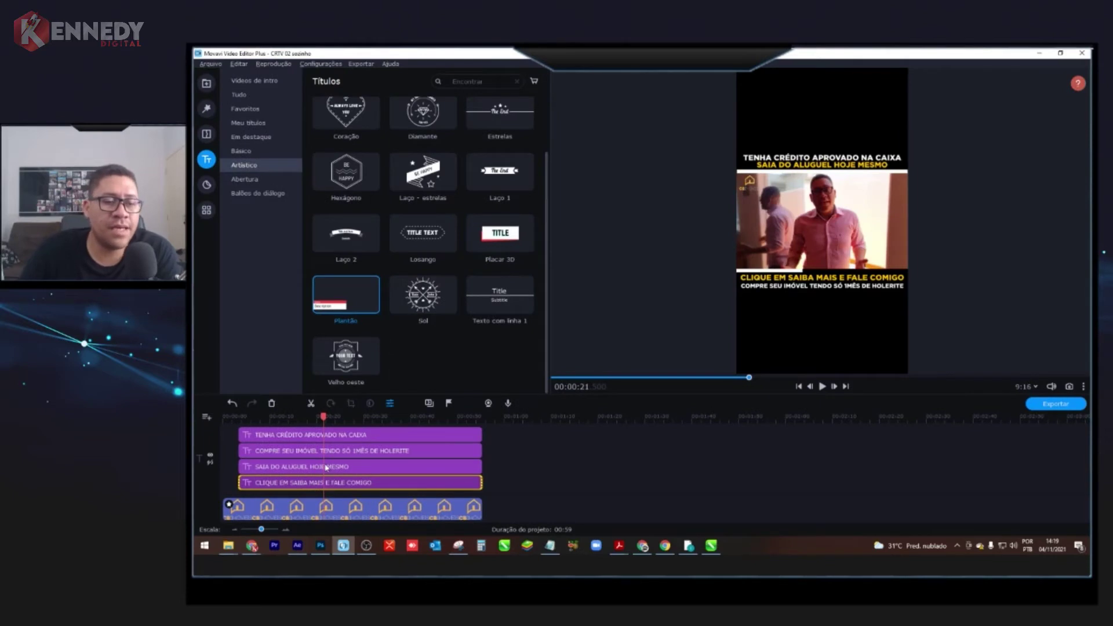
{"action": "left_click", "coordinate": [237, 418]}
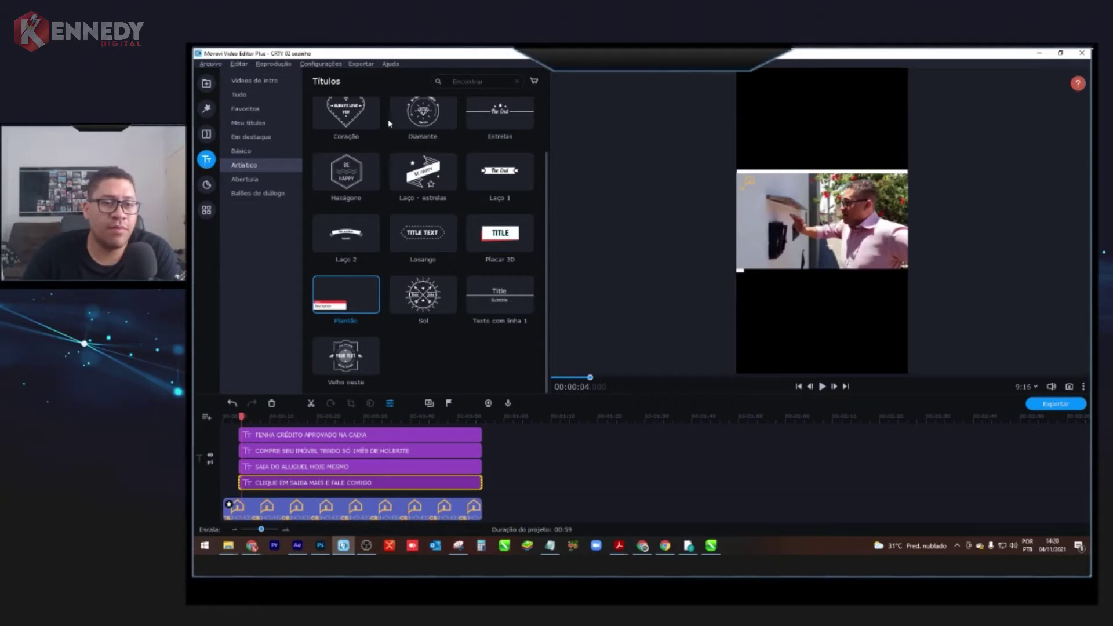
{"action": "left_click", "coordinate": [205, 161]}
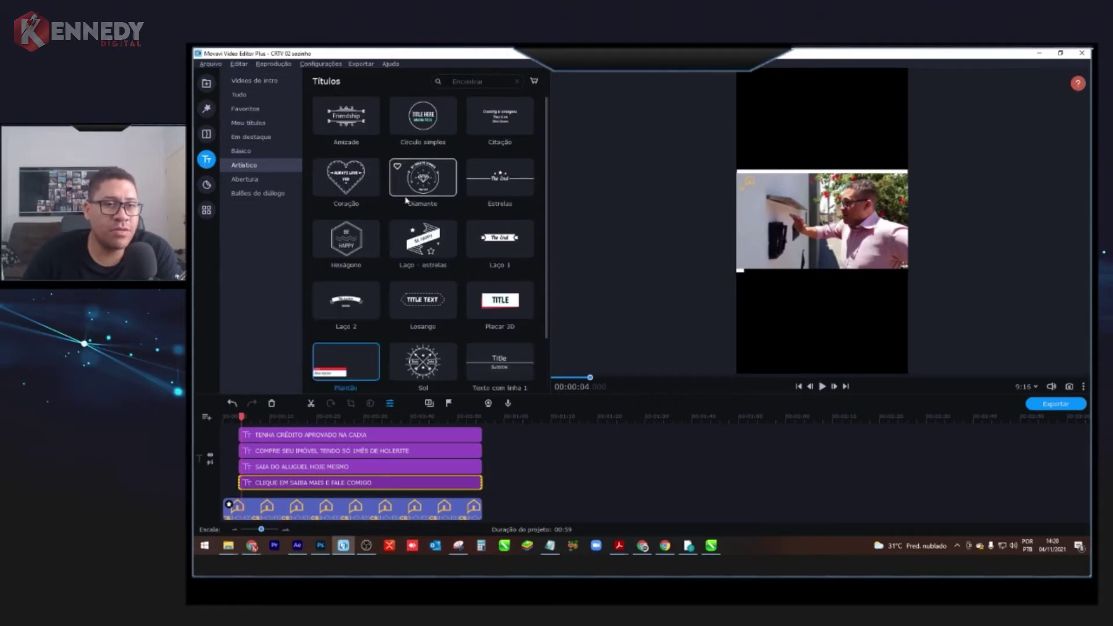
{"action": "left_click", "coordinate": [249, 123]}
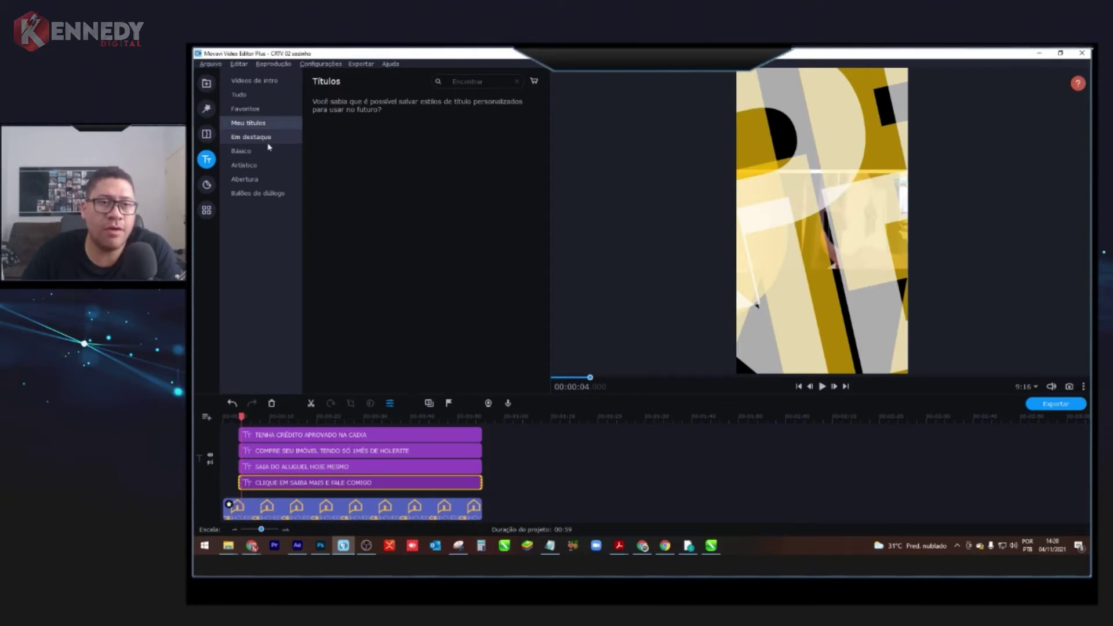
{"action": "left_click", "coordinate": [207, 108]}
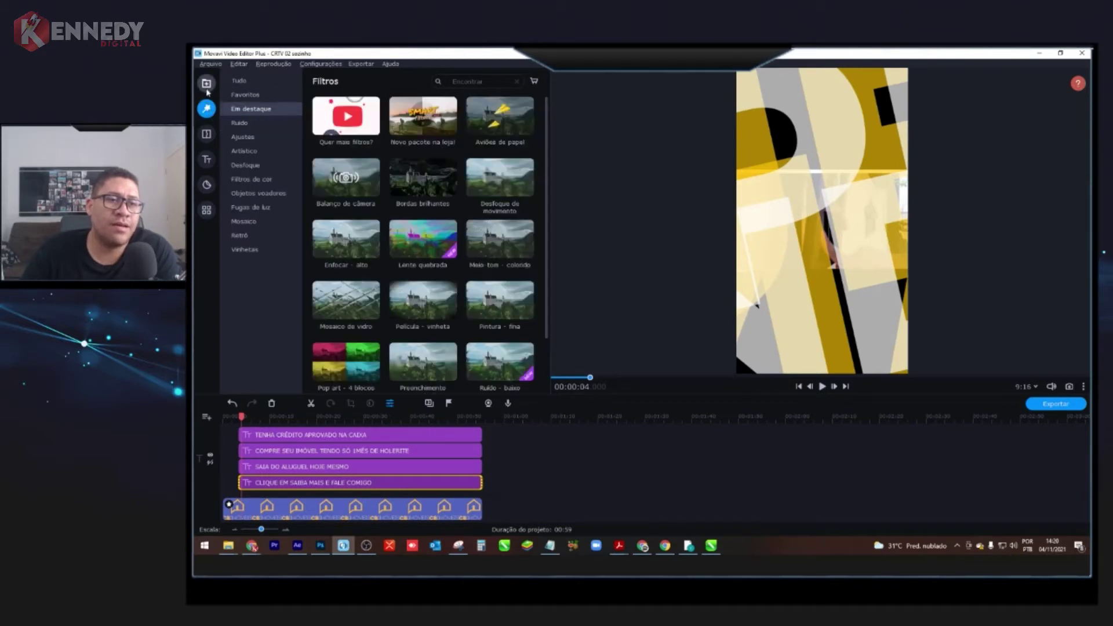
{"action": "left_click", "coordinate": [207, 85]}
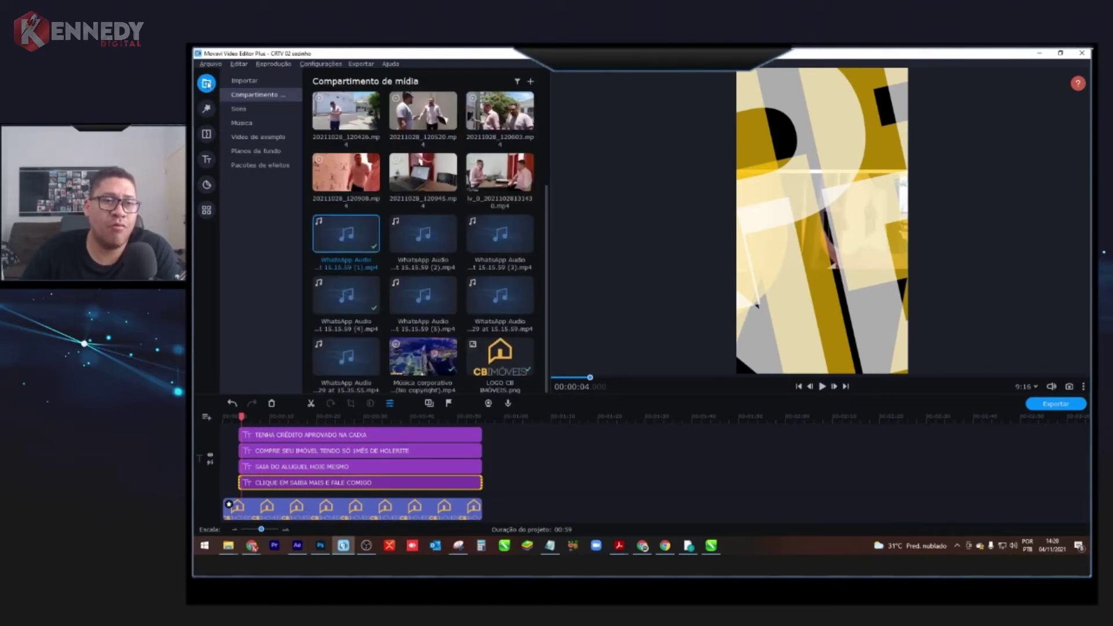
Mark the Carimbo title in the Básico category as a favourite and preview its animation.
{"action": "left_click", "coordinate": [207, 160]}
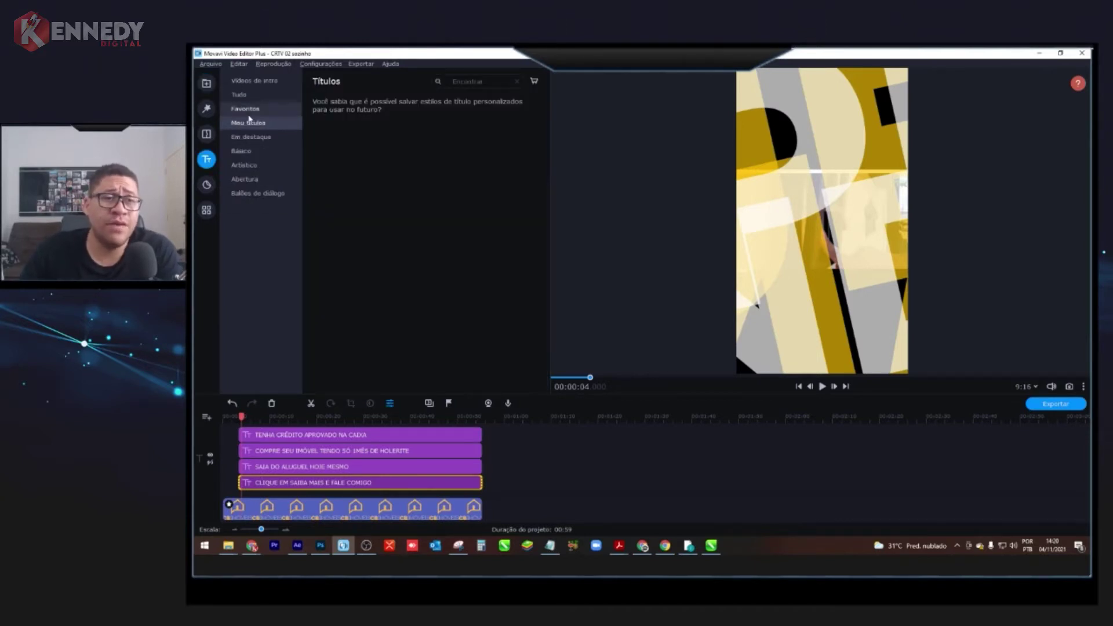
{"action": "left_click", "coordinate": [242, 151]}
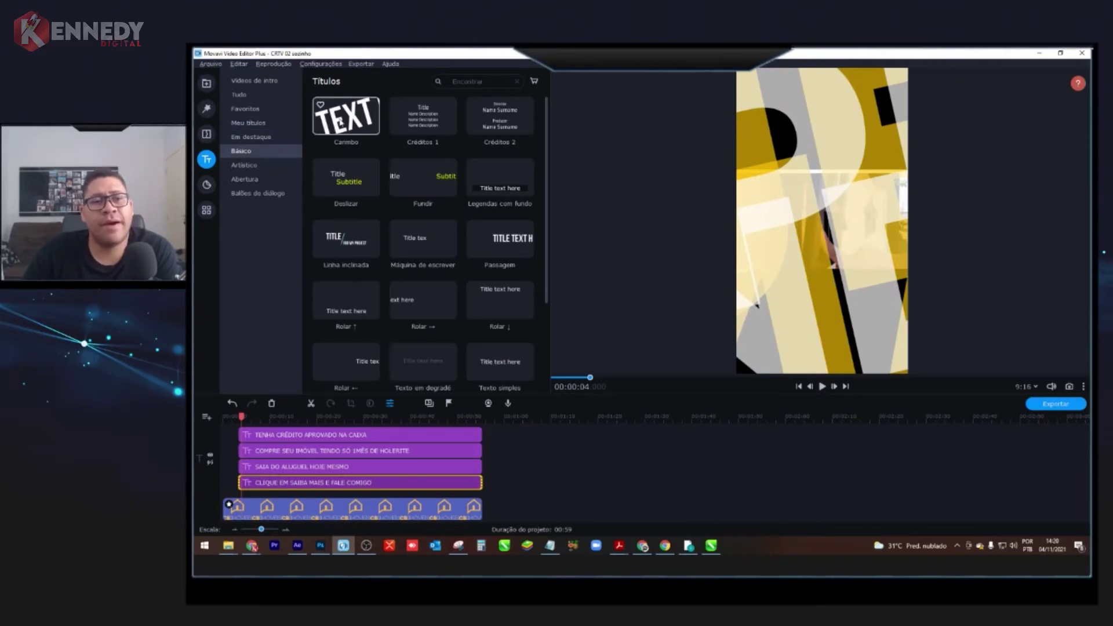
{"action": "left_click", "coordinate": [320, 105]}
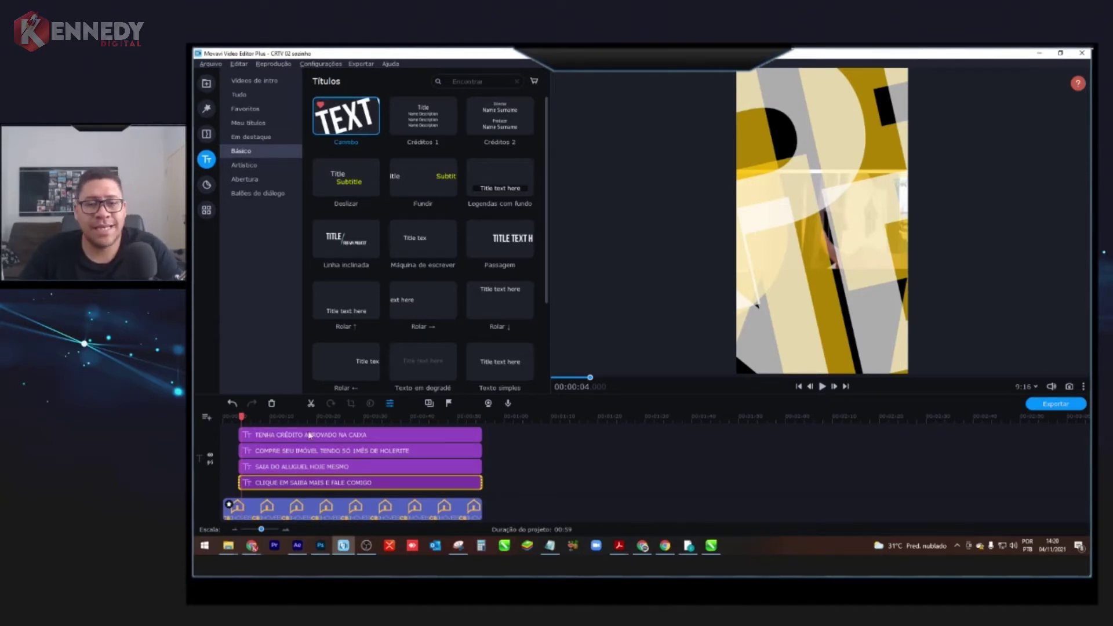
{"action": "left_click", "coordinate": [359, 124]}
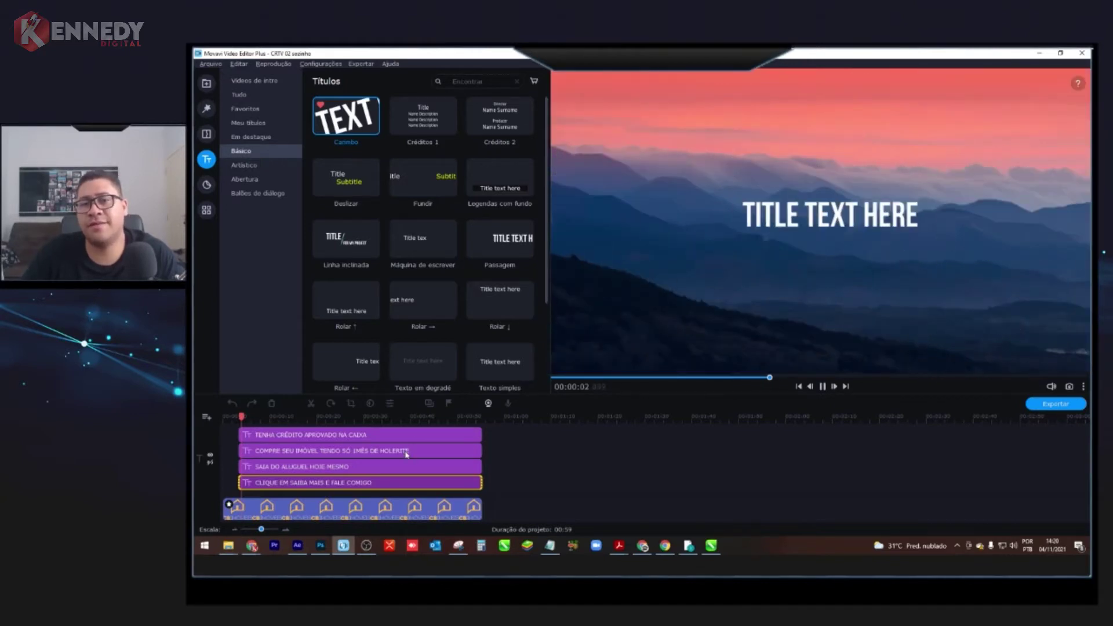
{"action": "left_click", "coordinate": [366, 121]}
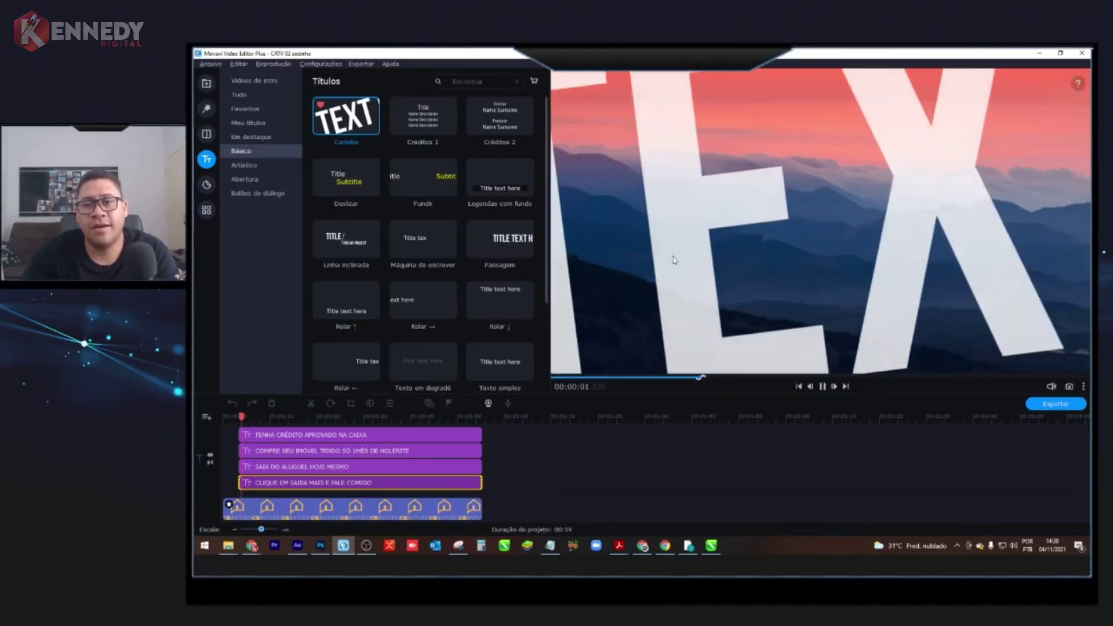
Add a Carimbo title to the timeline just after the existing title clips and replace its placeholder text with a first name.
{"action": "right_click", "coordinate": [348, 124]}
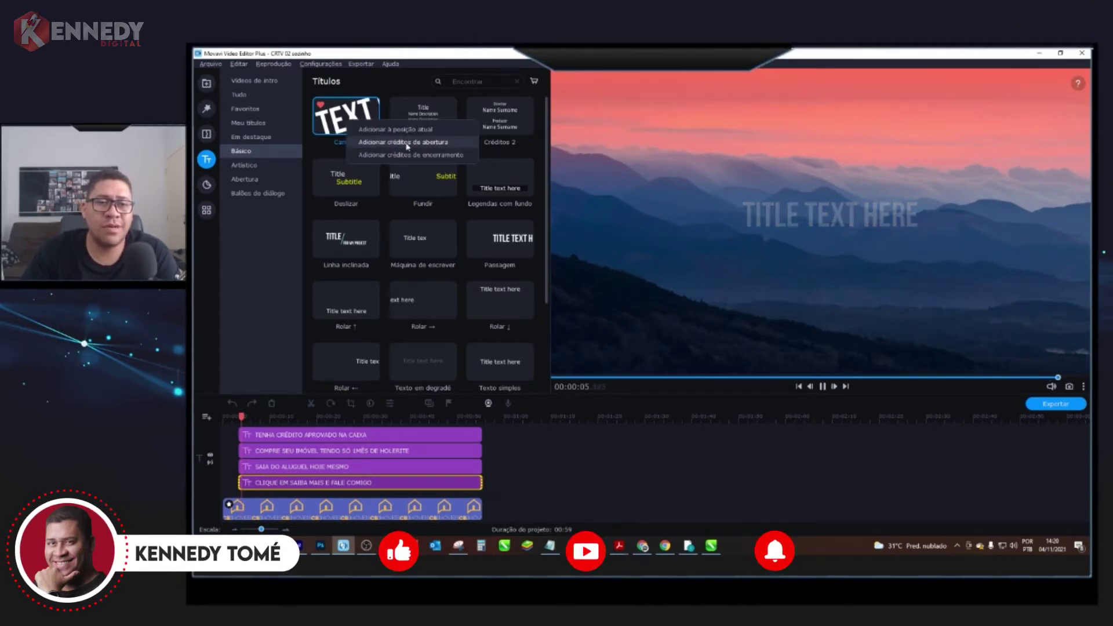
{"action": "left_click_drag", "start_coordinate": [348, 116], "coordinate": [498, 482]}
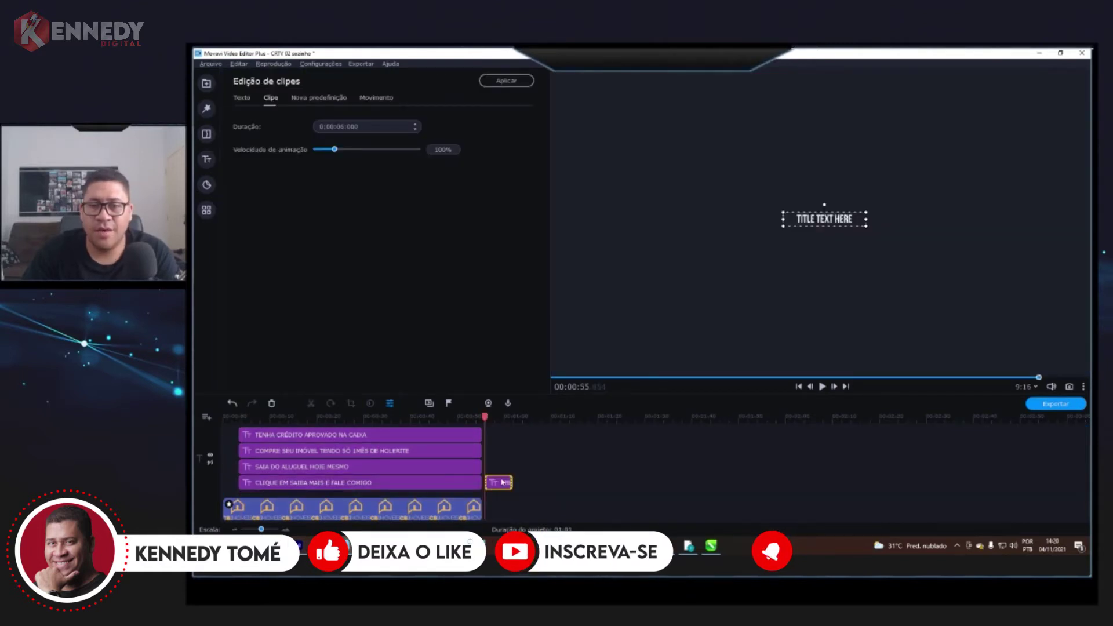
{"action": "left_click", "coordinate": [496, 483]}
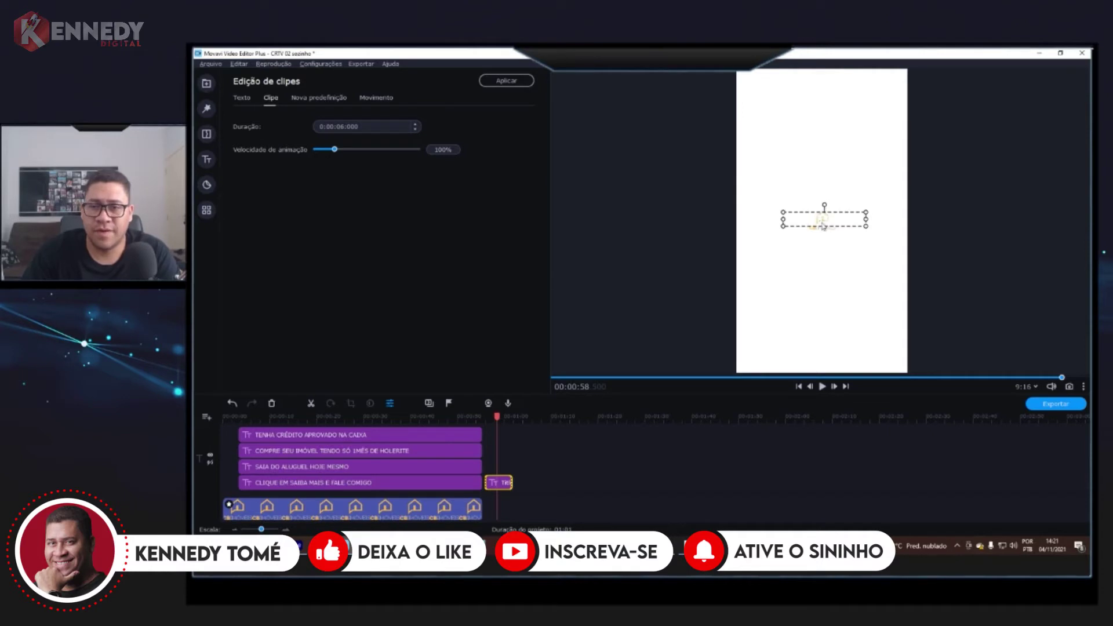
{"action": "double_click", "coordinate": [821, 225]}
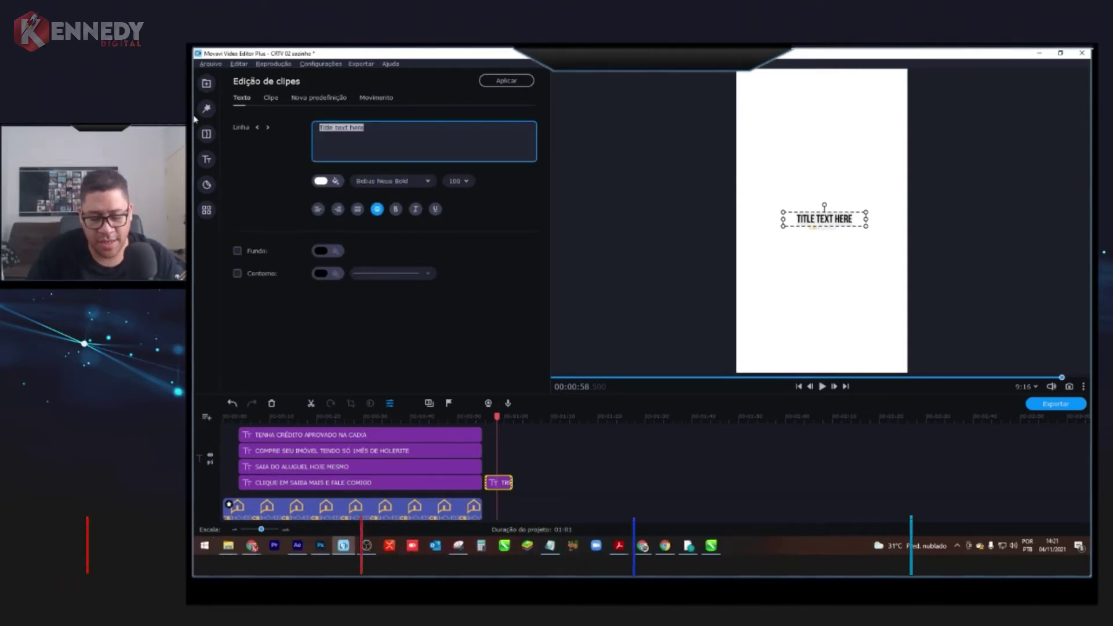
{"action": "type", "text": "Max"}
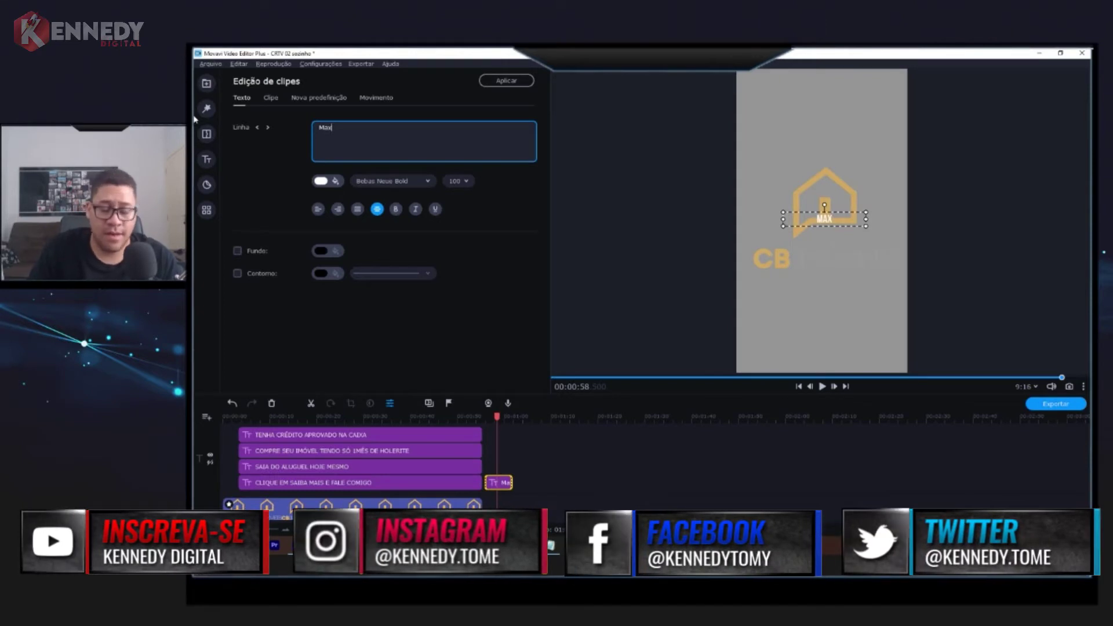
{"action": "type", "text": "uel"}
{"action": "type", "text": "ll"}
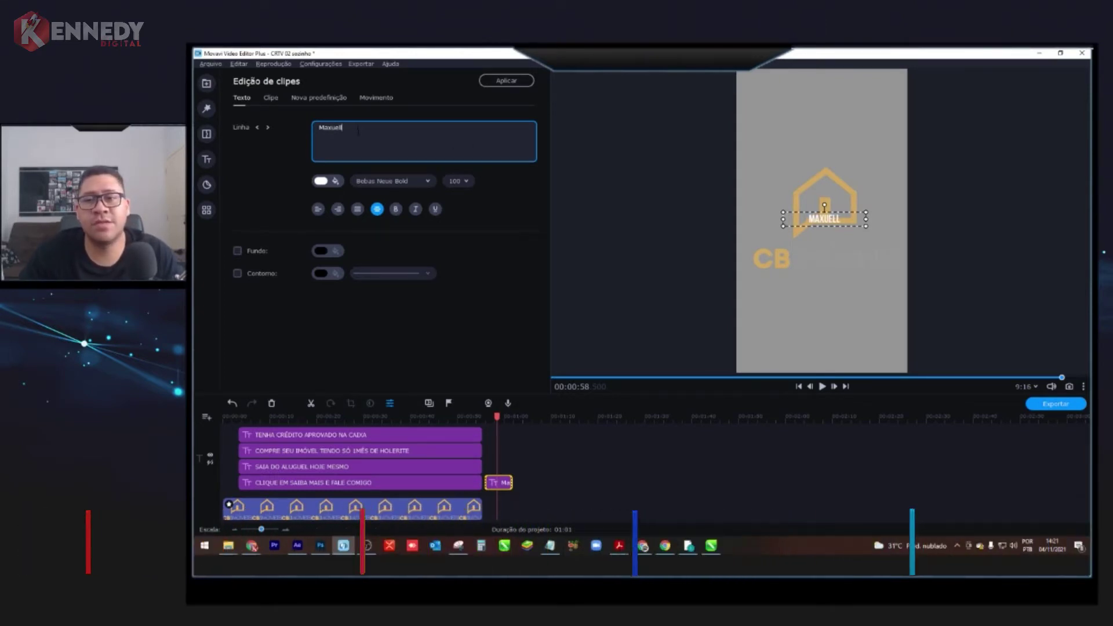
Enlarge the name title, place it above the video picture, and move its clip to a track above the other titles near their end.
{"action": "left_click_drag", "start_coordinate": [785, 221], "coordinate": [706, 293]}
{"action": "left_click_drag", "start_coordinate": [883, 203], "coordinate": [896, 197]}
{"action": "left_click_drag", "start_coordinate": [812, 237], "coordinate": [853, 256]}
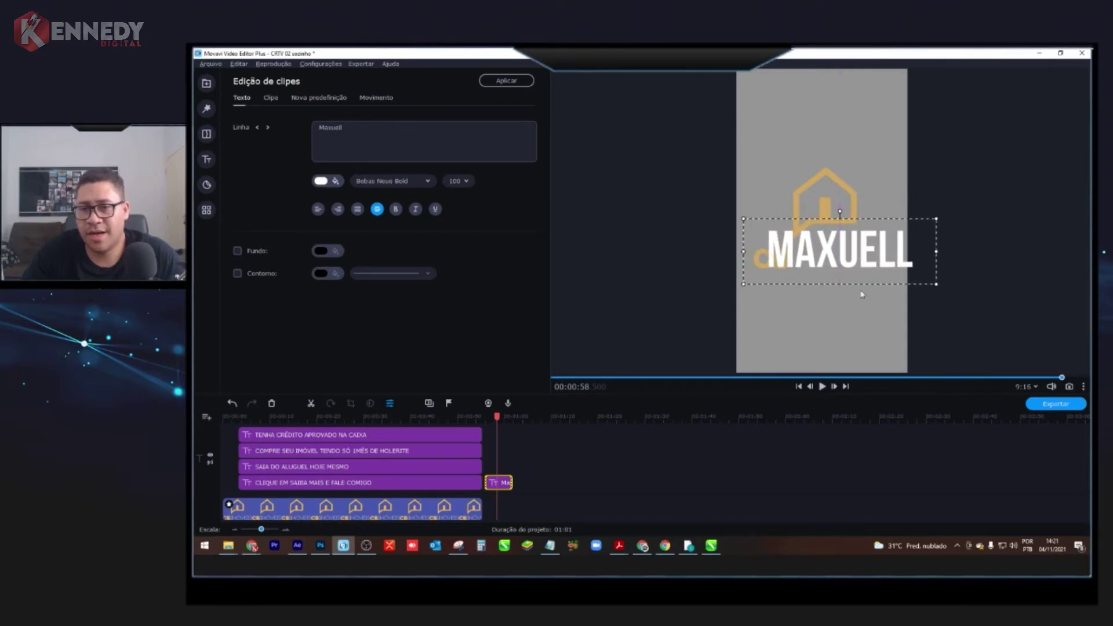
{"action": "left_click_drag", "start_coordinate": [939, 286], "coordinate": [900, 284]}
{"action": "left_click_drag", "start_coordinate": [846, 233], "coordinate": [847, 132]}
{"action": "left_click_drag", "start_coordinate": [490, 479], "coordinate": [466, 428]}
{"action": "left_click", "coordinate": [447, 427]}
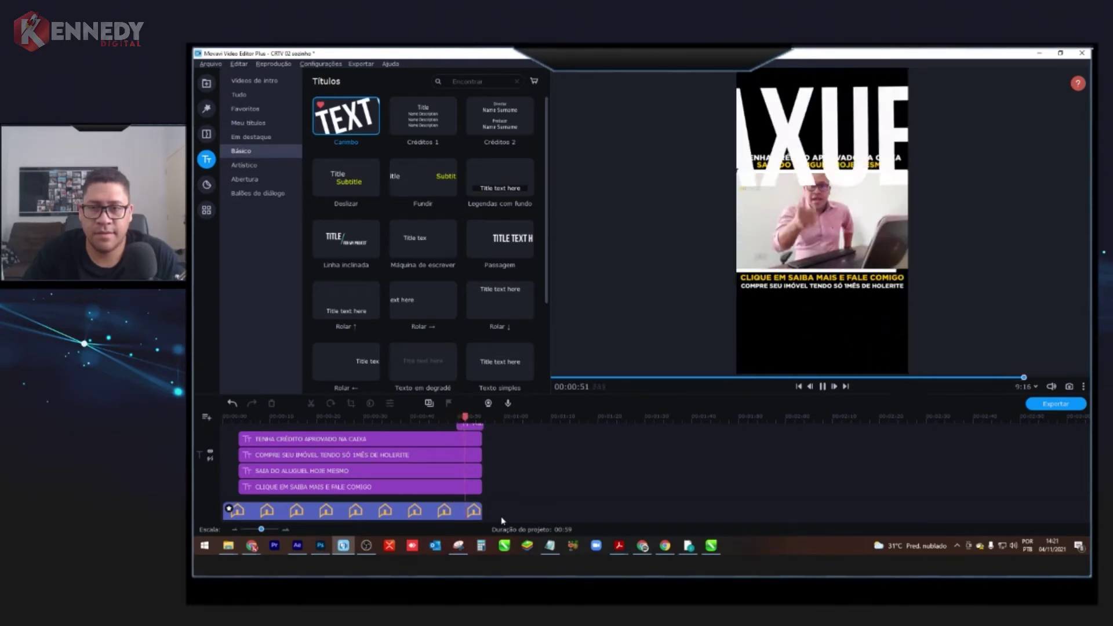
Delete the short name title clip above the other four titles.
{"action": "left_click", "coordinate": [476, 426]}
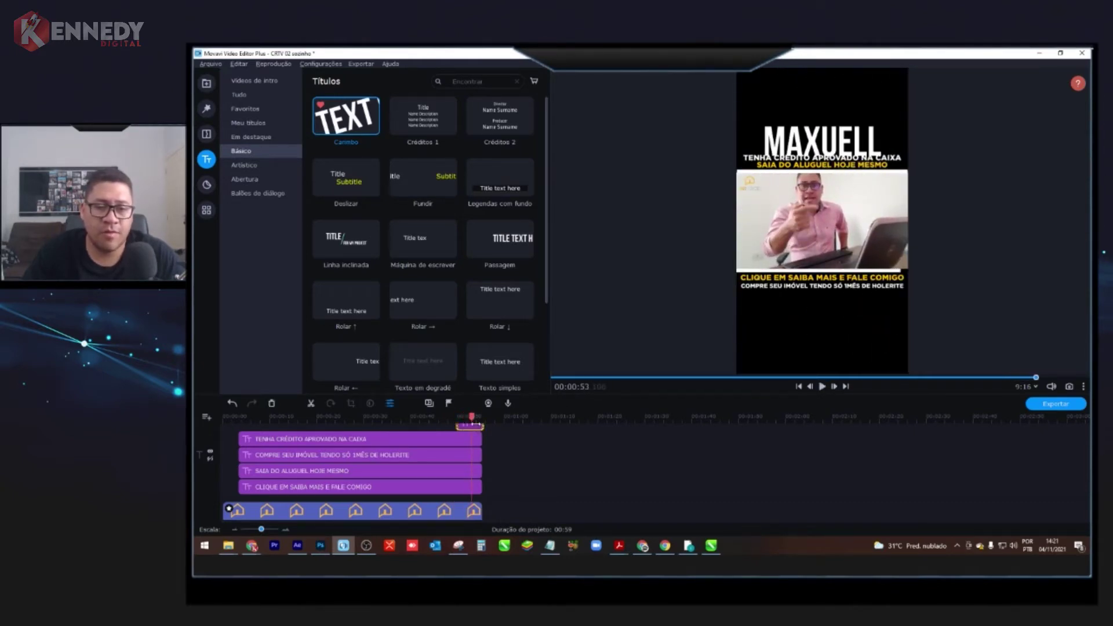
{"action": "key", "text": "Delete"}
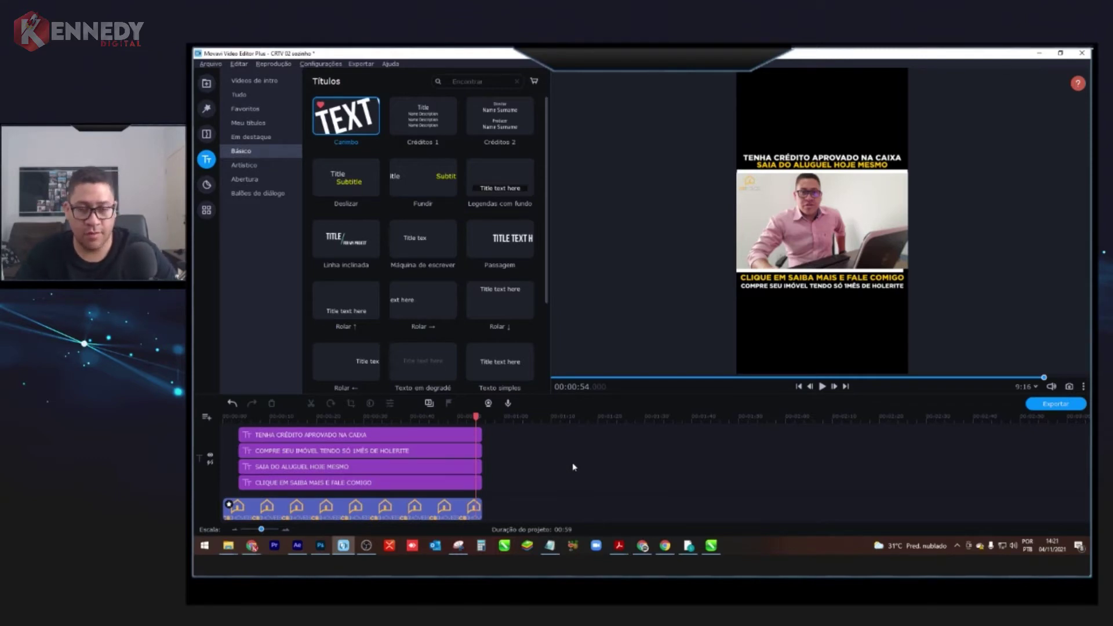
Open the list of recent projects.
{"action": "left_click", "coordinate": [211, 65]}
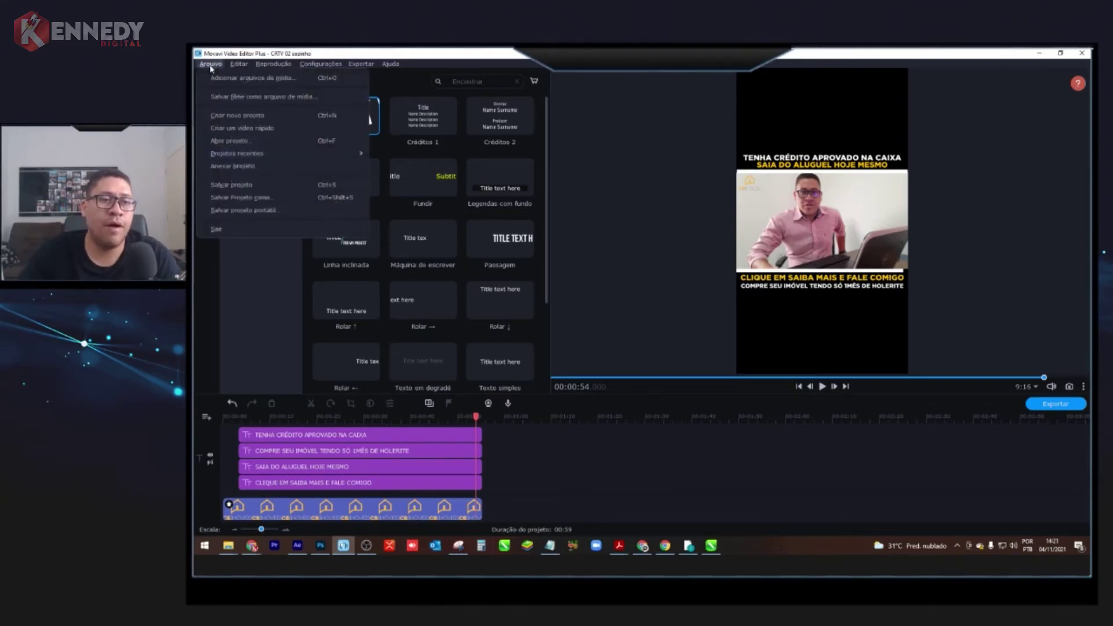
{"action": "mouse_move", "coordinate": [299, 155]}
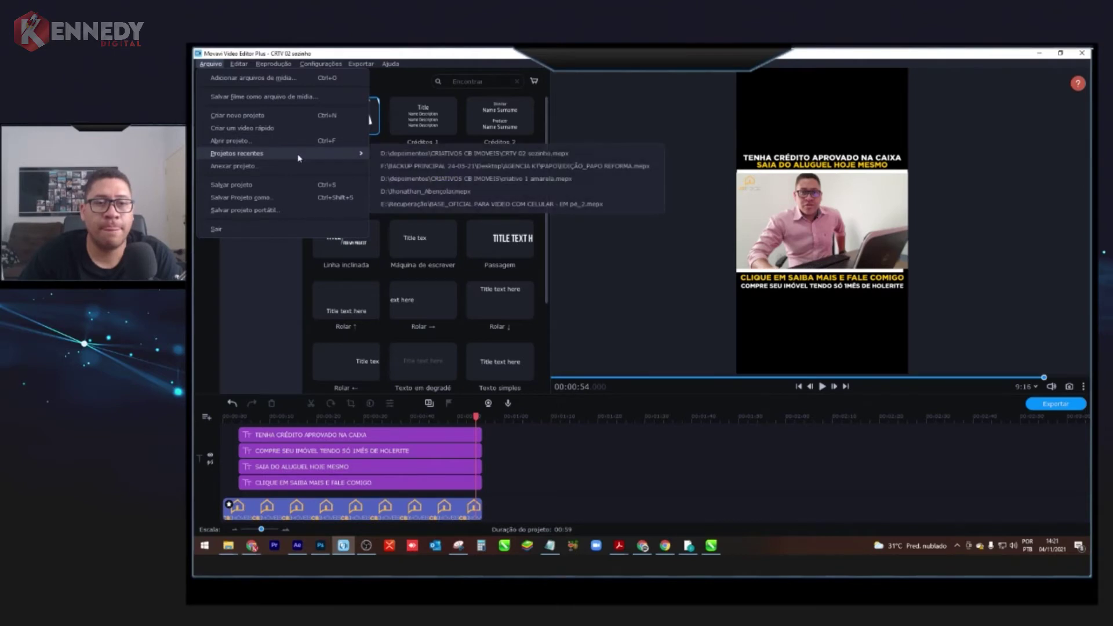